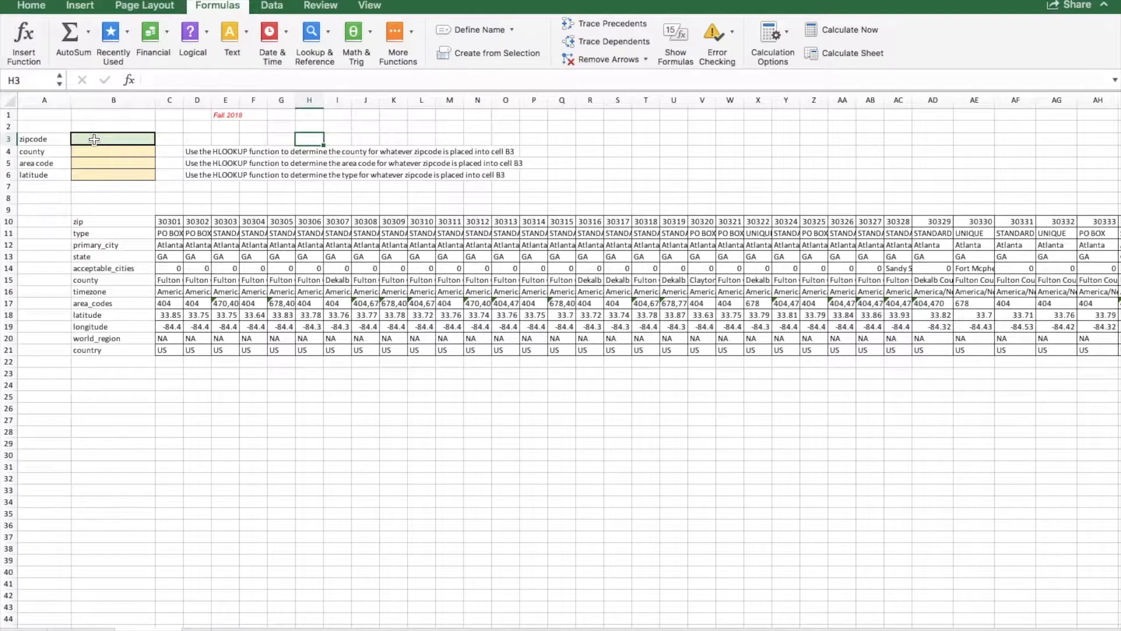
Step: Set the zipcode cell B3 to reference the first zip code in the table, cell C10
click(94, 139)
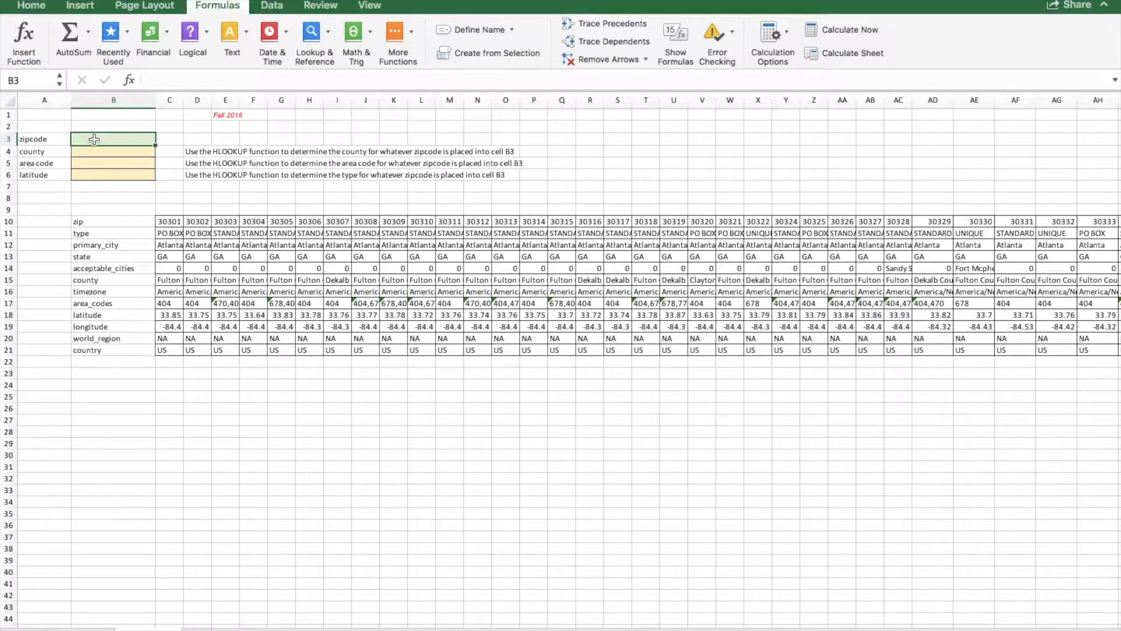
text(=)
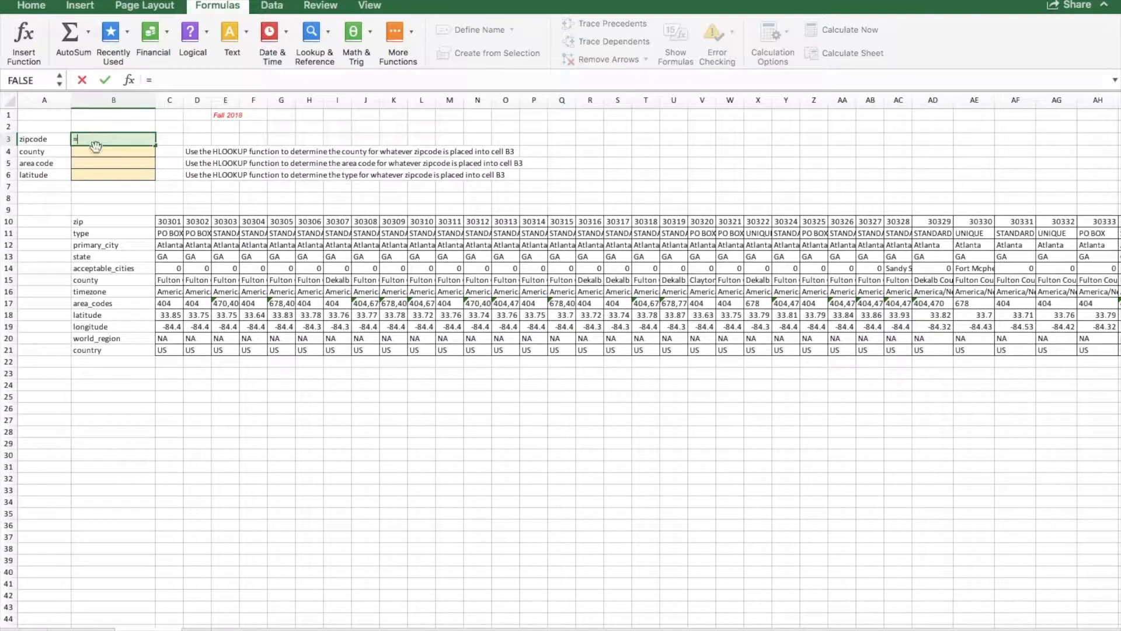
click(173, 221)
key(Return)
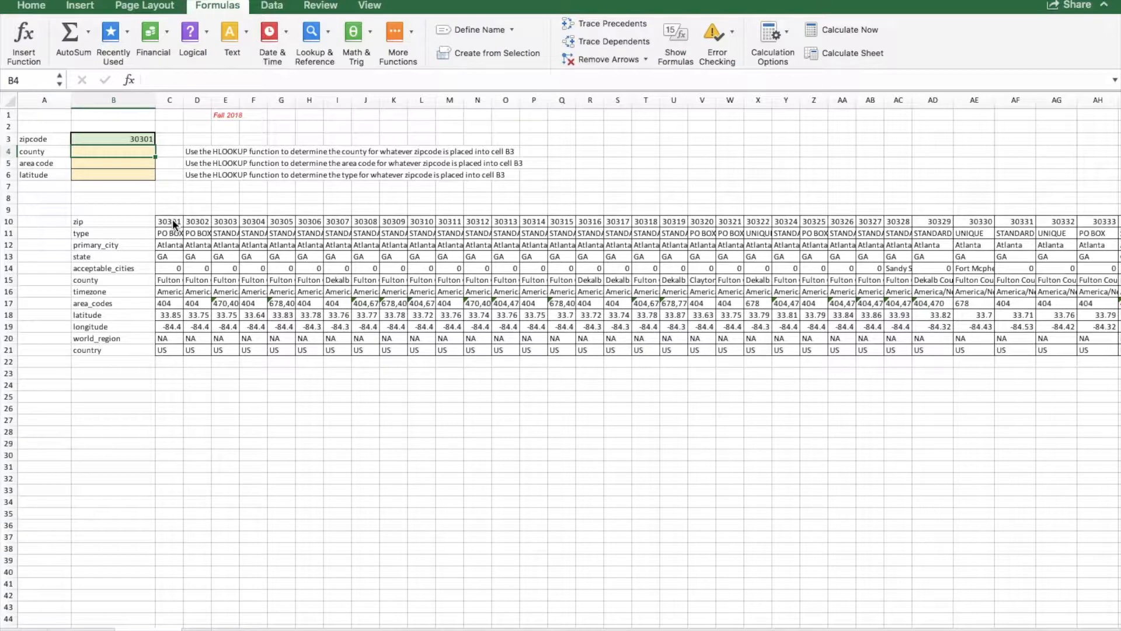
Step: Start an HLOOKUP formula in county cell B4 with lookup value B3 and table array C10:DD21
text(=h)
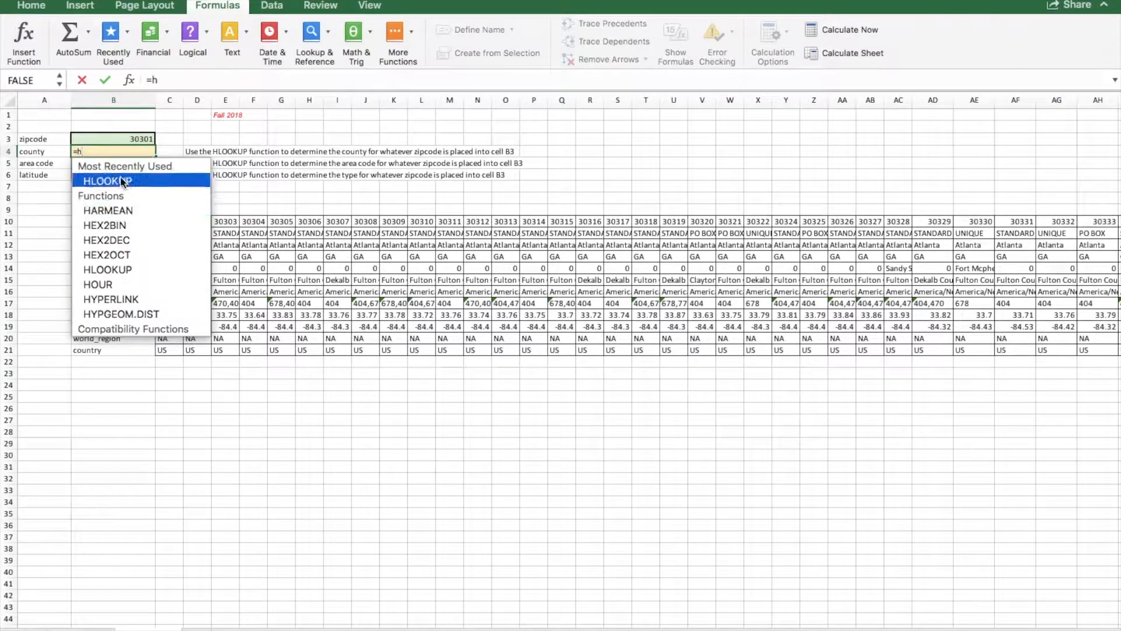
double_click(123, 181)
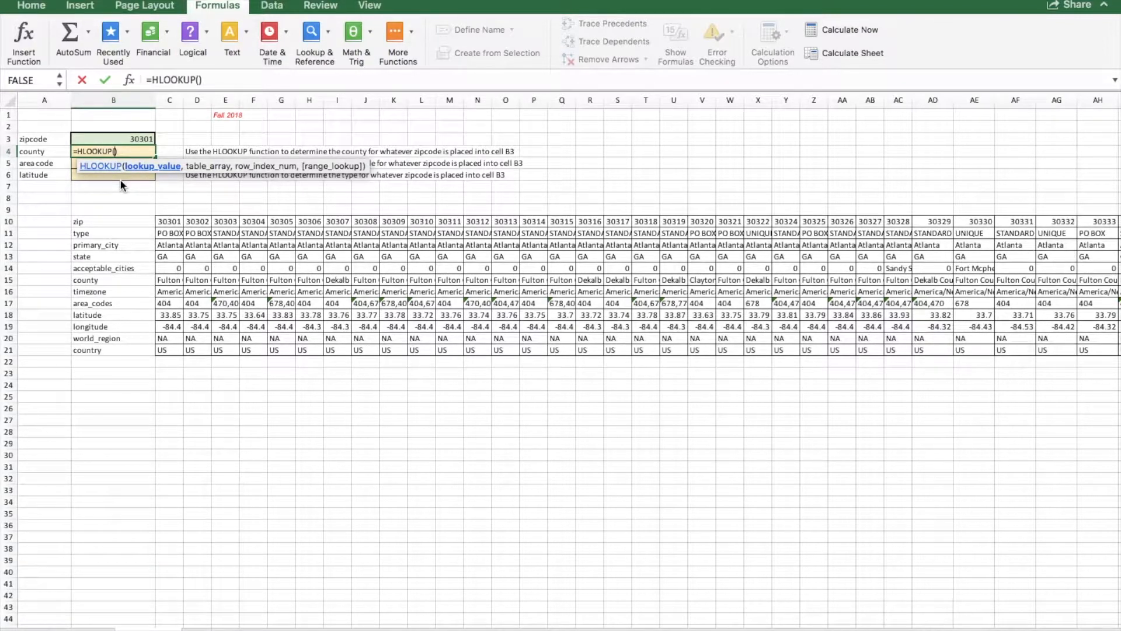
click(128, 140)
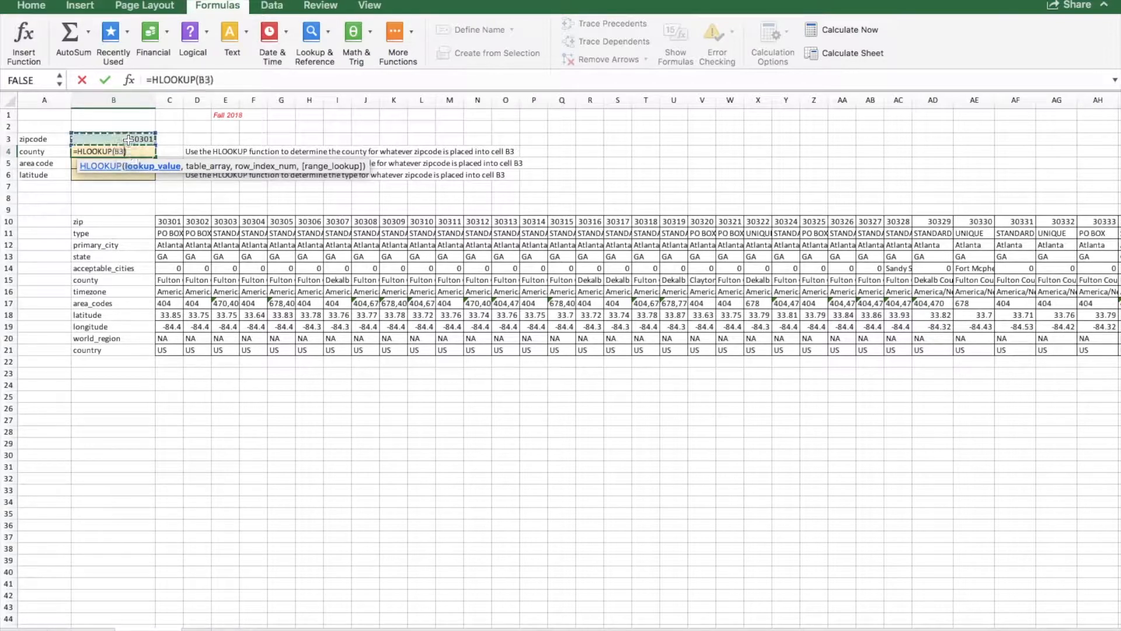
text(,)
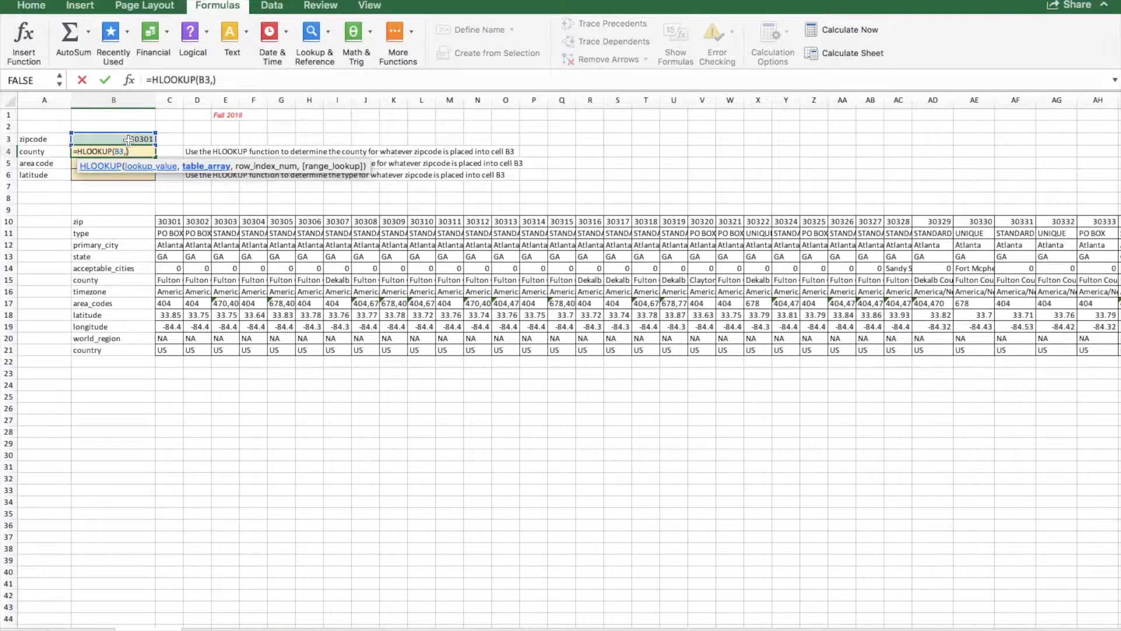
drag(165, 222, 497, 352)
text(,)
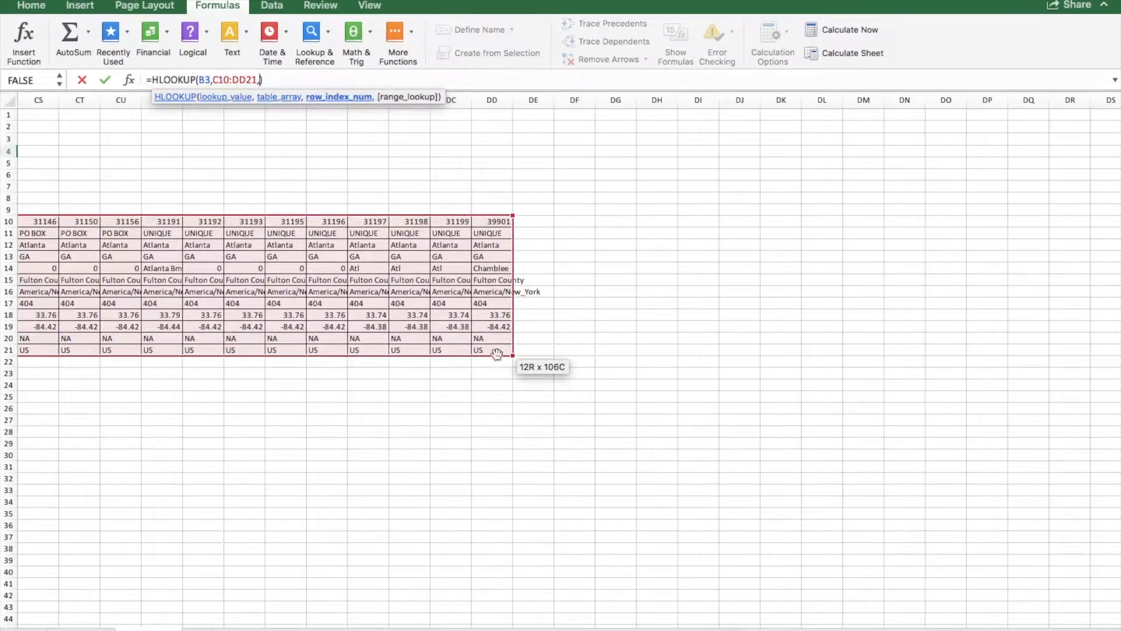
Step: Complete the county formula in B4 with row index 6 and range lookup FALSE, using a single comma between these arguments
scroll(172, 309, left, 20)
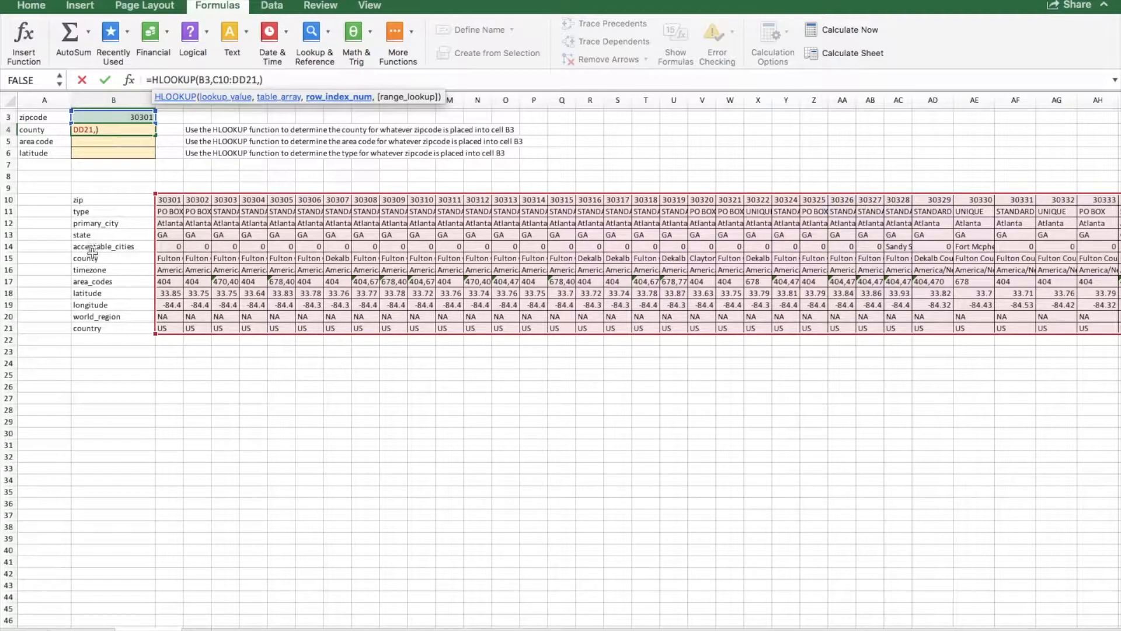
text(6,)
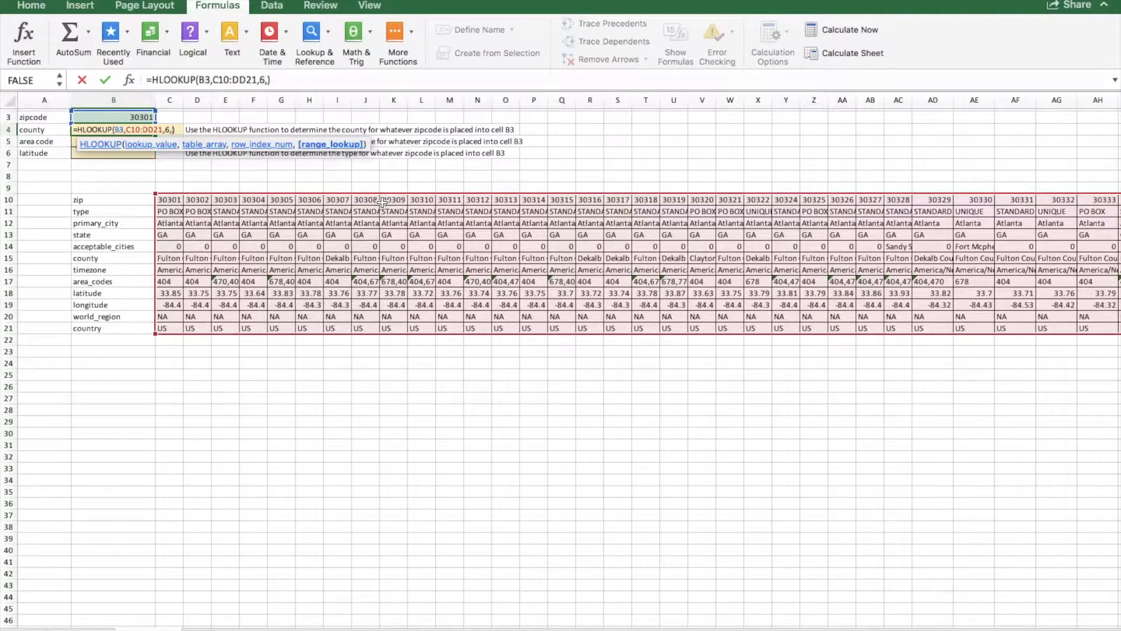
text(,false)
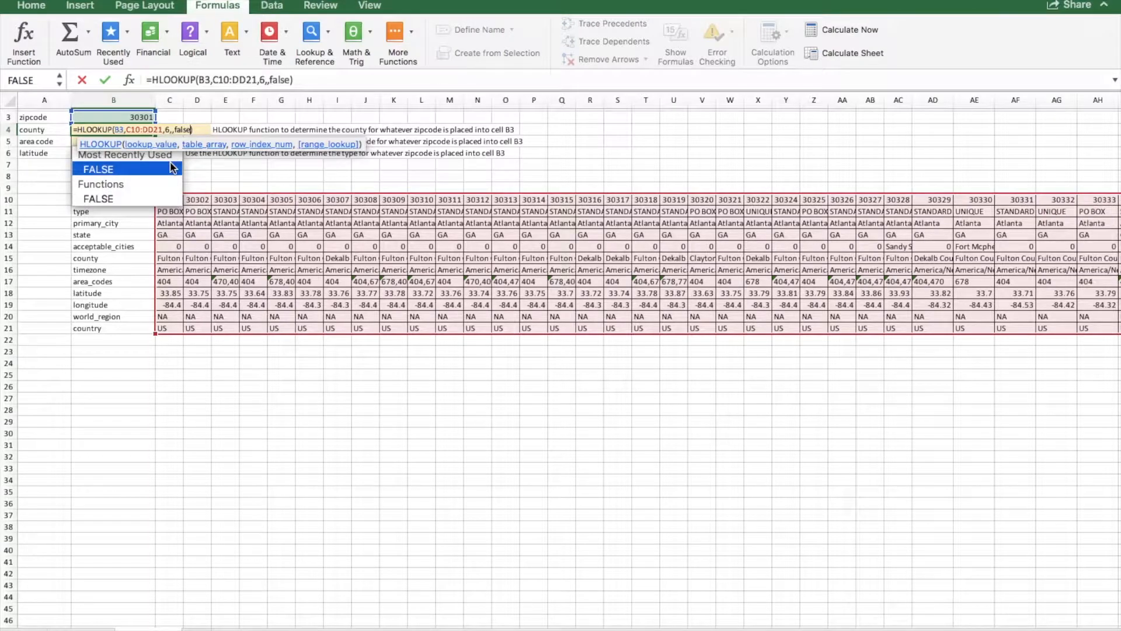
click(270, 80)
key(BackSpace)
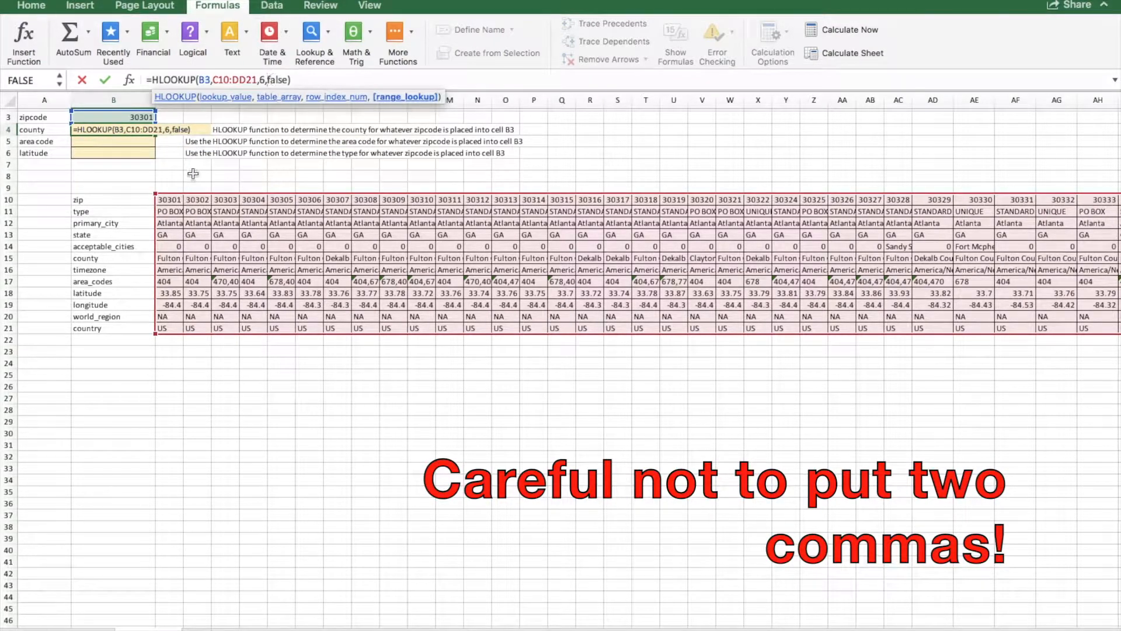
key(Return)
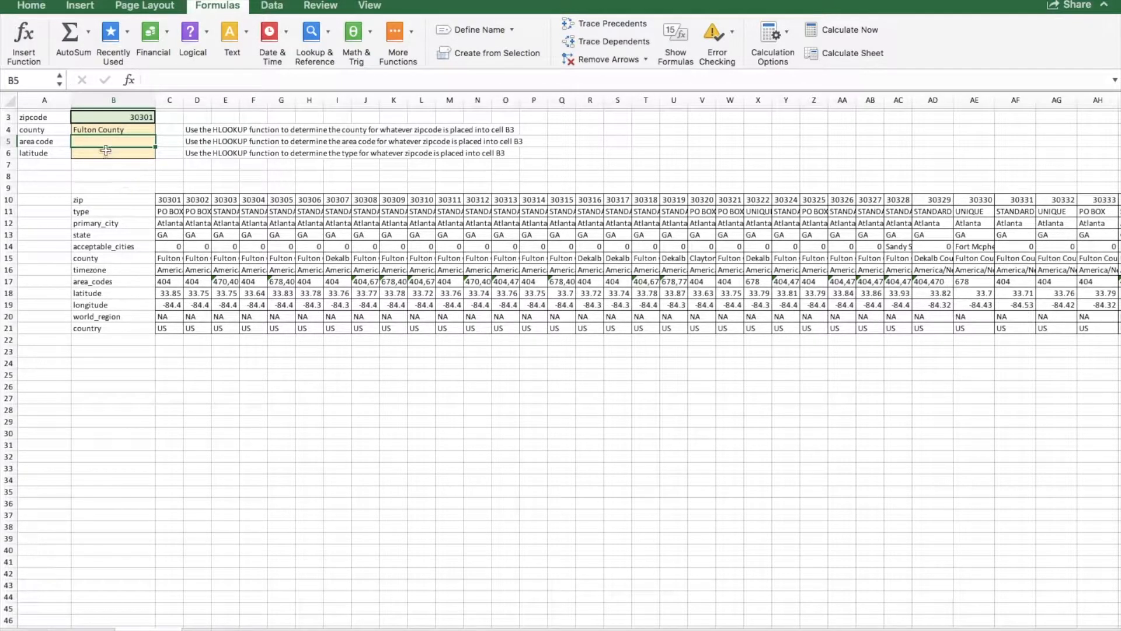
Step: Enter =HLOOKUP(B3,C10:DD21,8,FALSE) in cell B5 to look up the area code
text(=h)
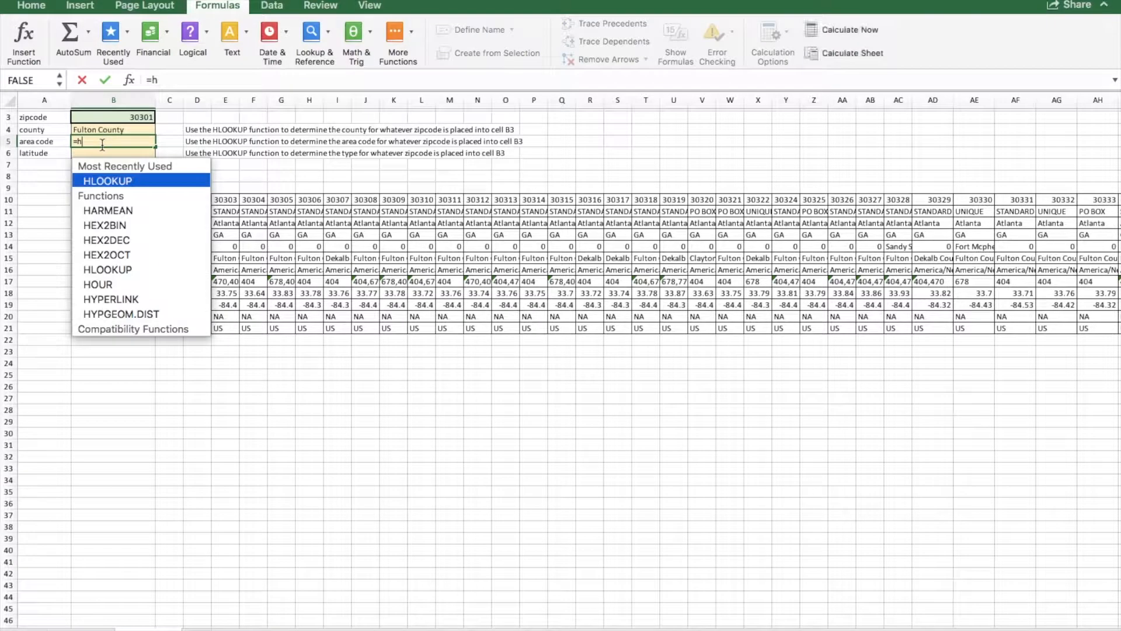
double_click(98, 180)
click(143, 119)
text(,)
drag(171, 199, 666, 327)
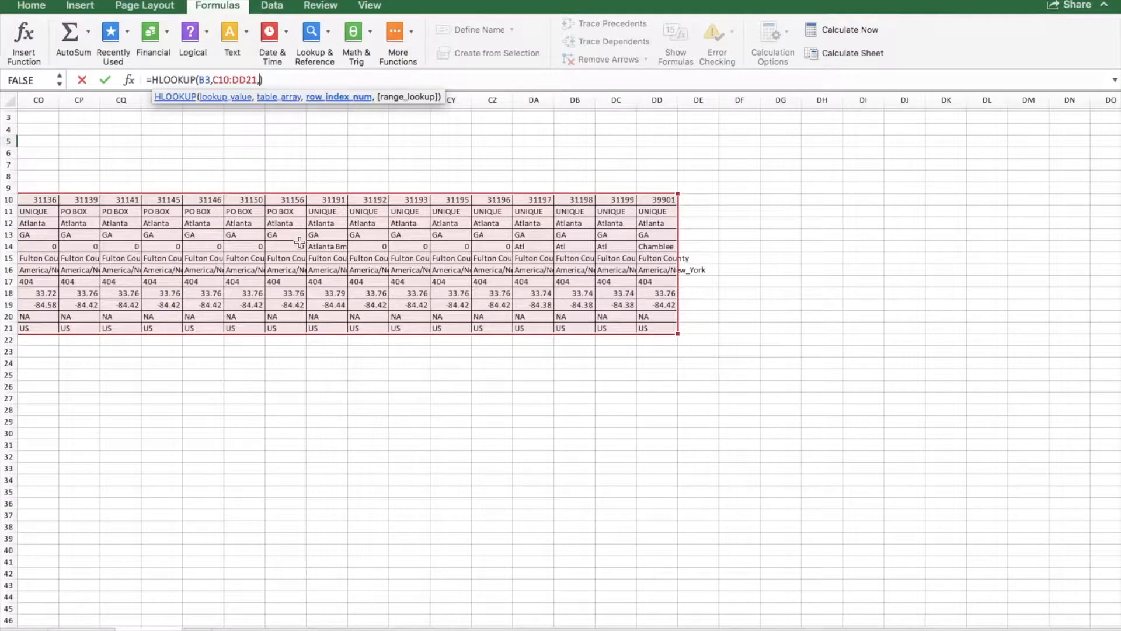
text(,)
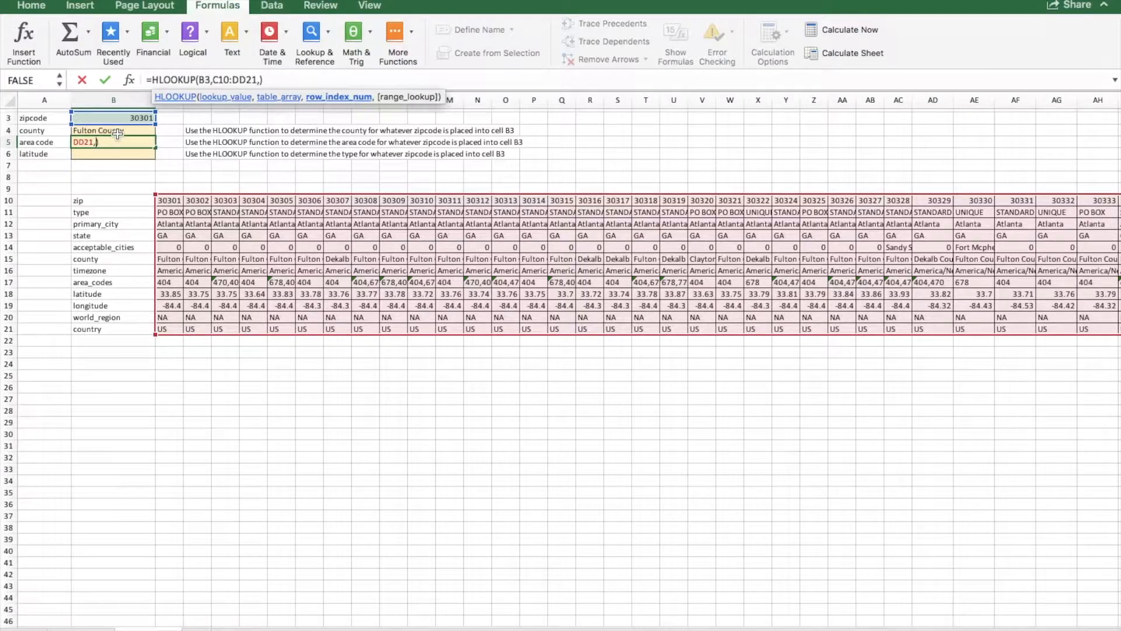
text(8,false)
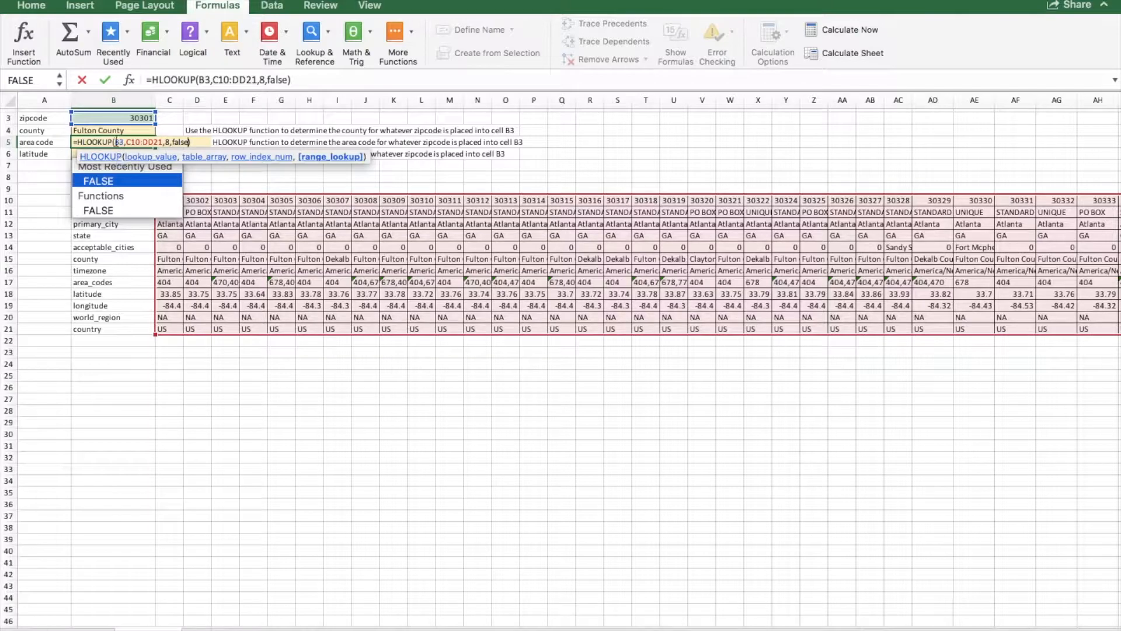
key(Return)
Step: Enter =HLOOKUP(B3,C10:DD21,9,FALSE) in cell B6 to look up the latitude
text(=h)
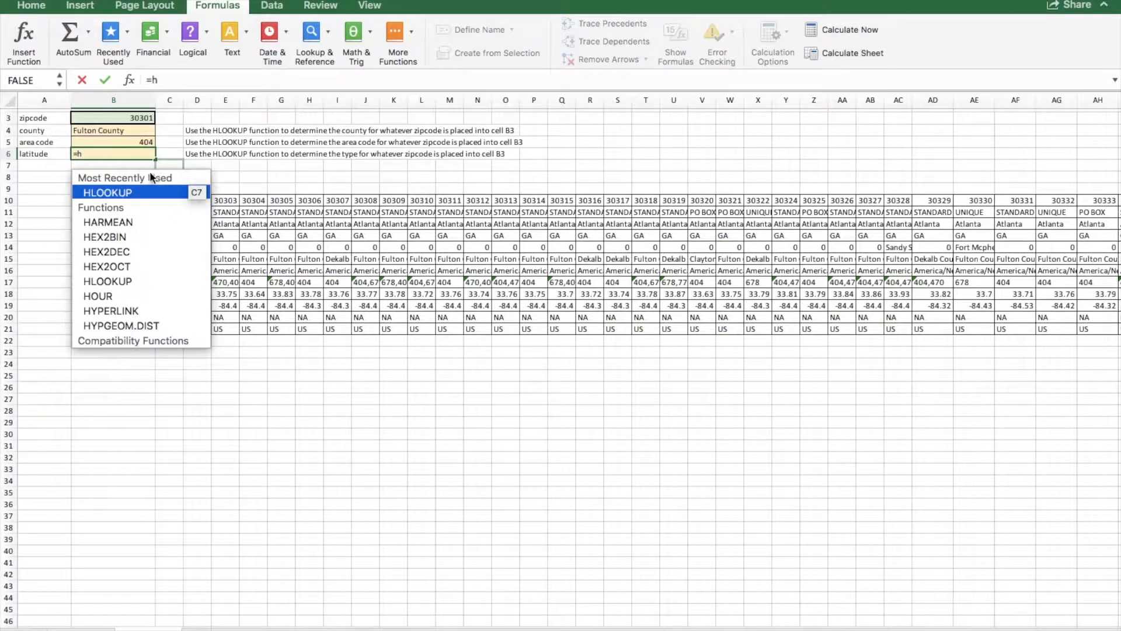
double_click(139, 192)
click(128, 118)
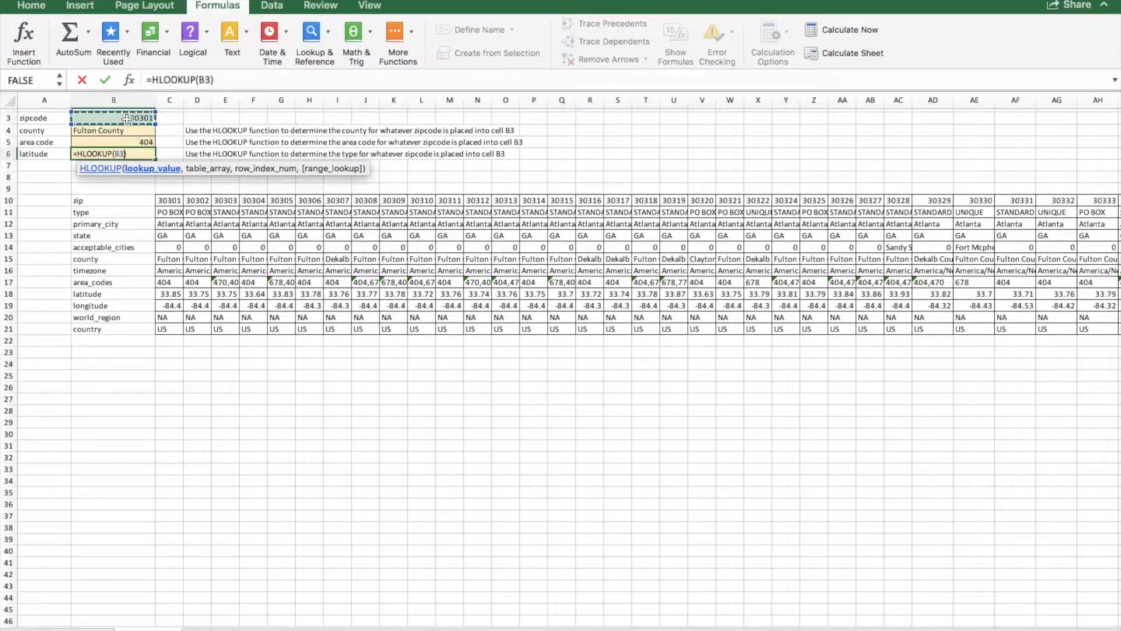
text(,)
drag(167, 199, 748, 329)
text(,)
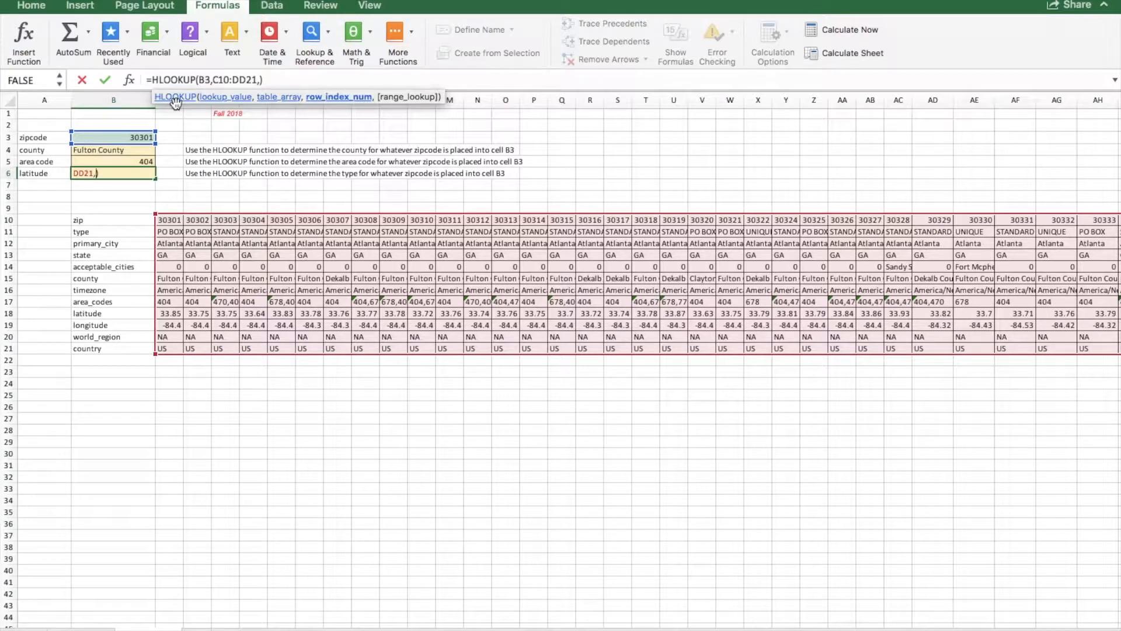
text(9)
text(,false)
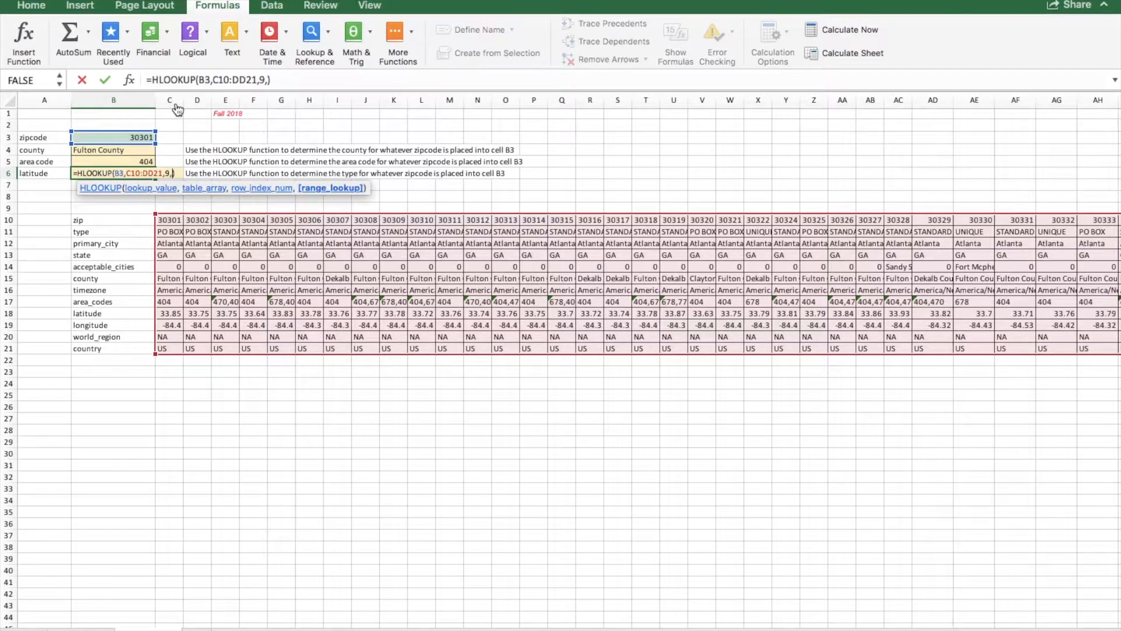
key(Return)
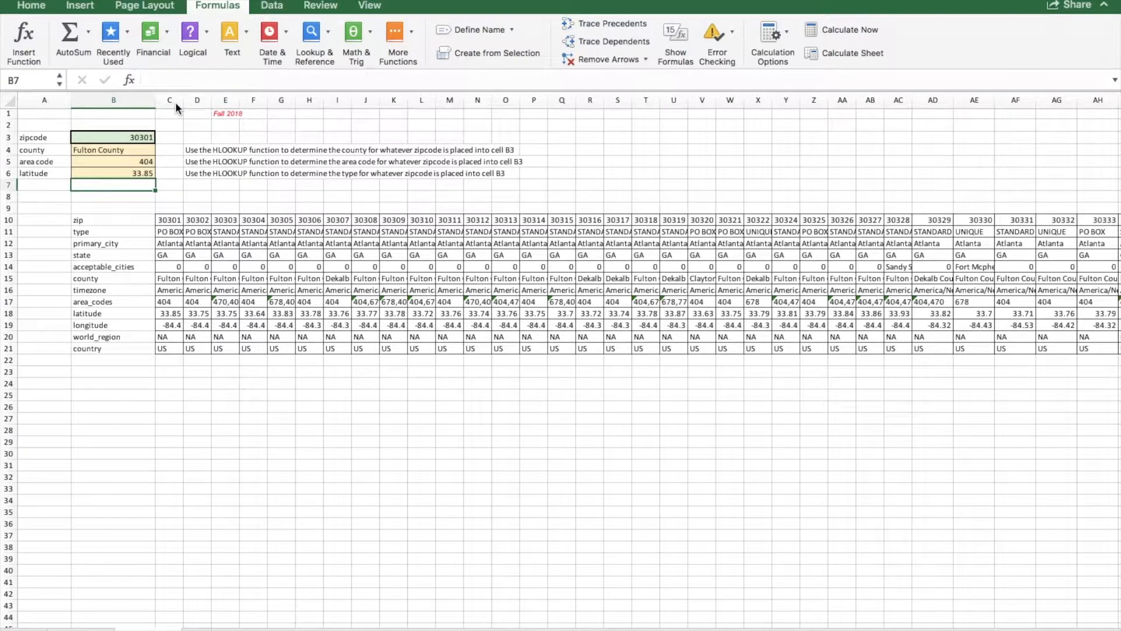
Step: Change the zipcode cell B3 to reference cell J10, zip code 30308
click(141, 140)
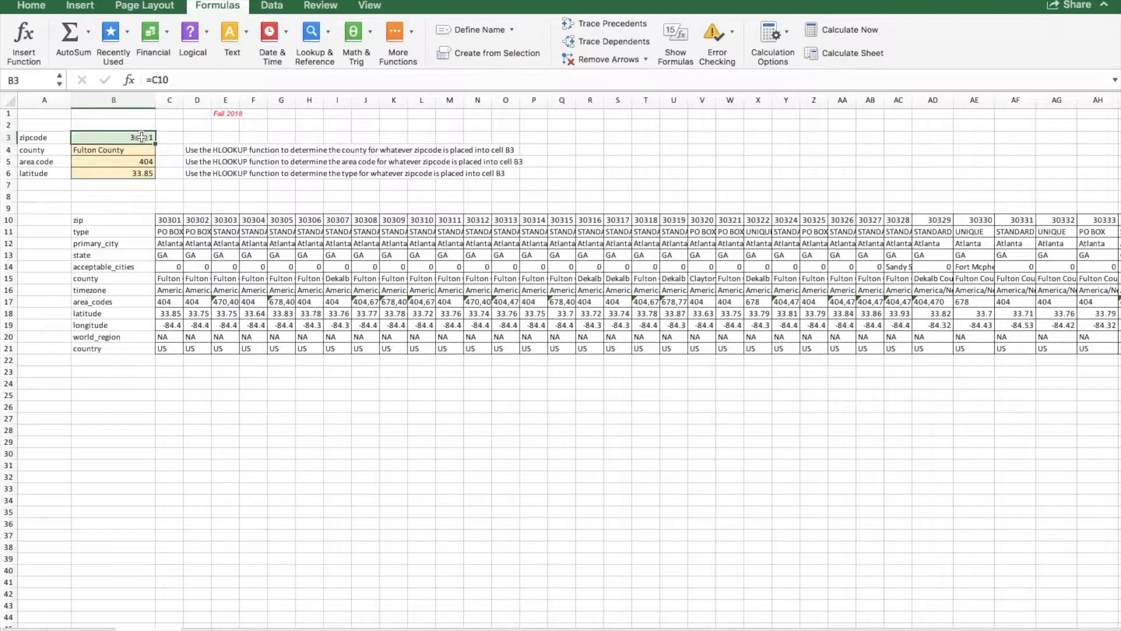
text(=)
click(377, 217)
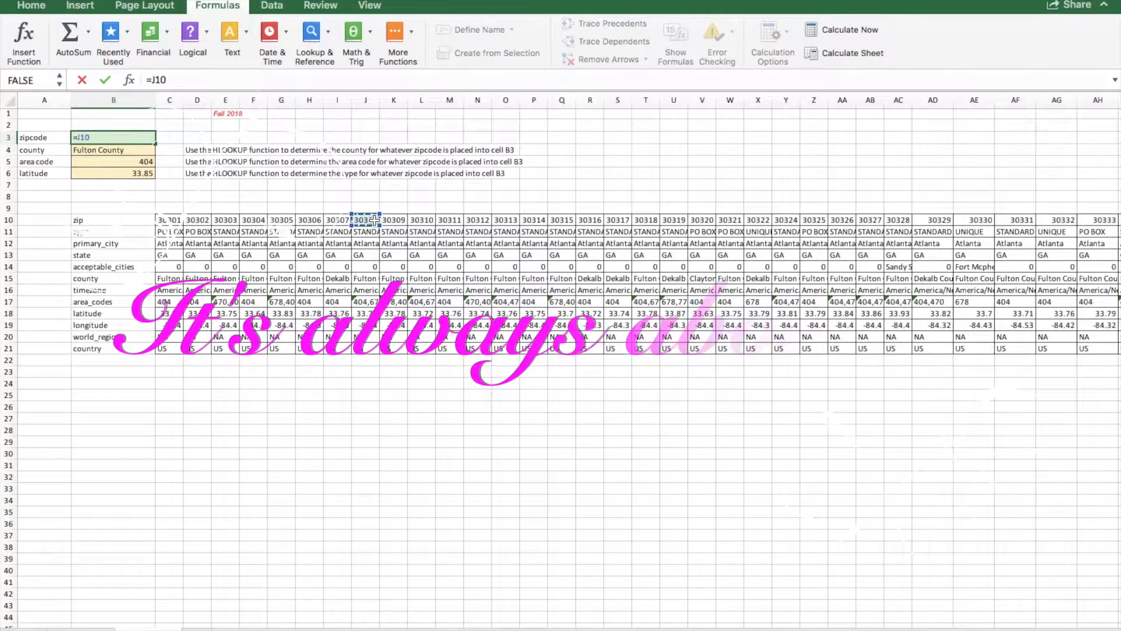
key(Return)
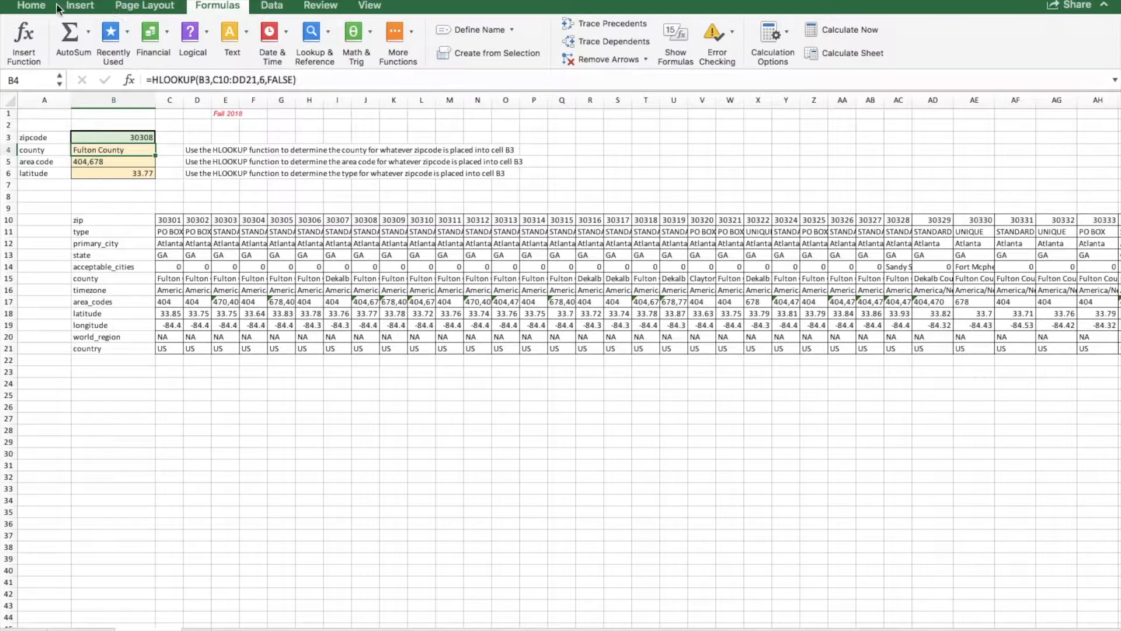
Step: Review the HLOOKUP arguments of county cell B4 in the Formula Builder, then close it
click(36, 7)
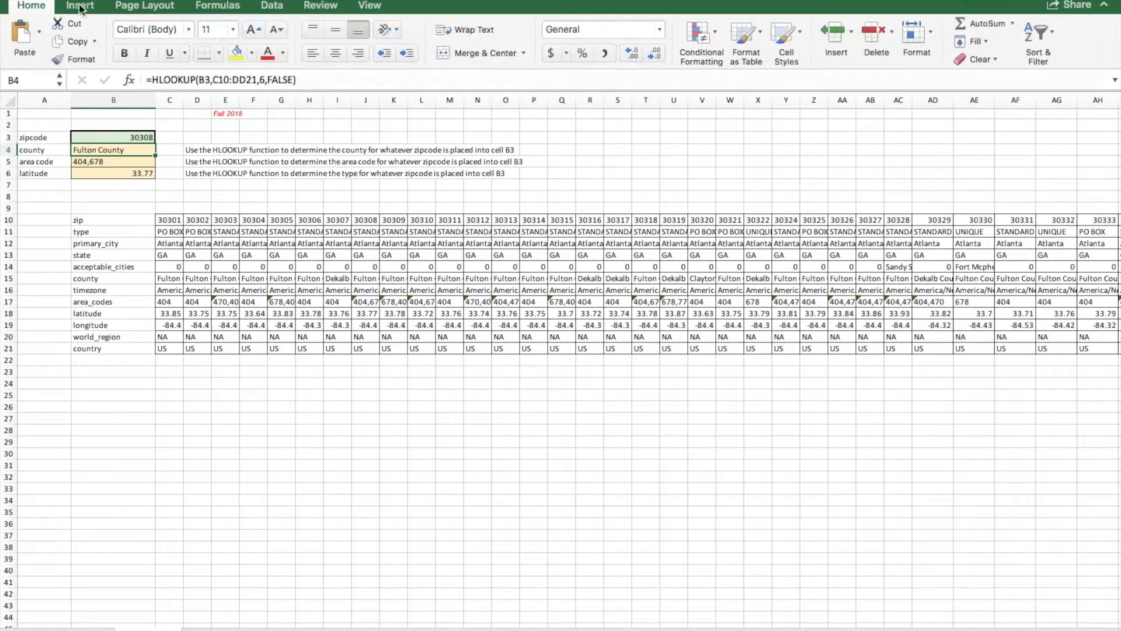
click(215, 7)
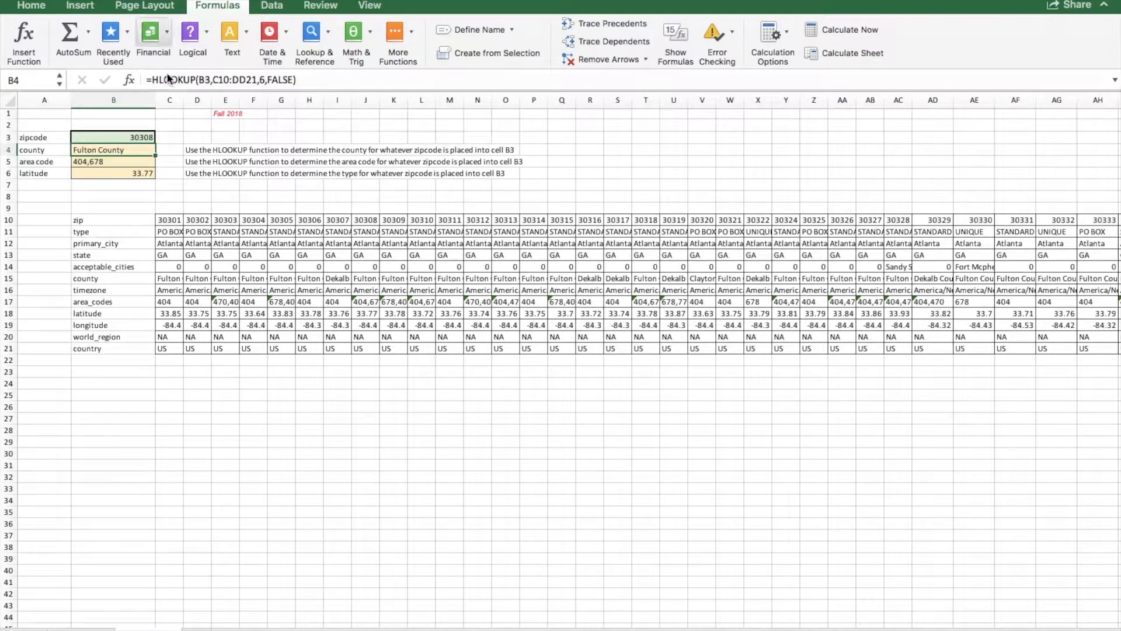
click(131, 78)
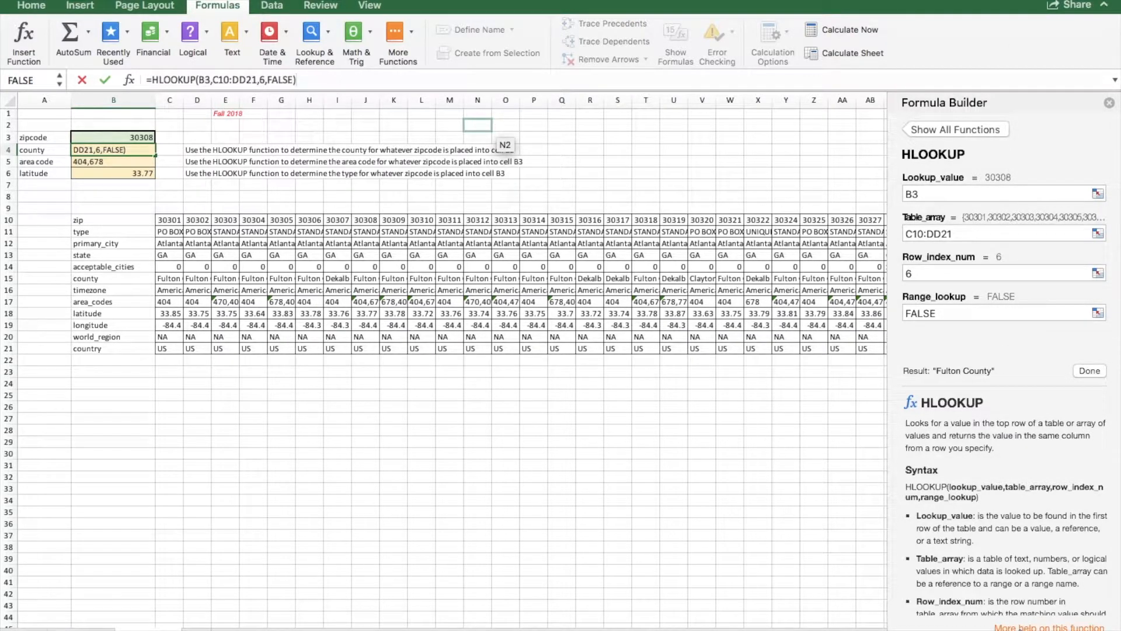
click(1108, 102)
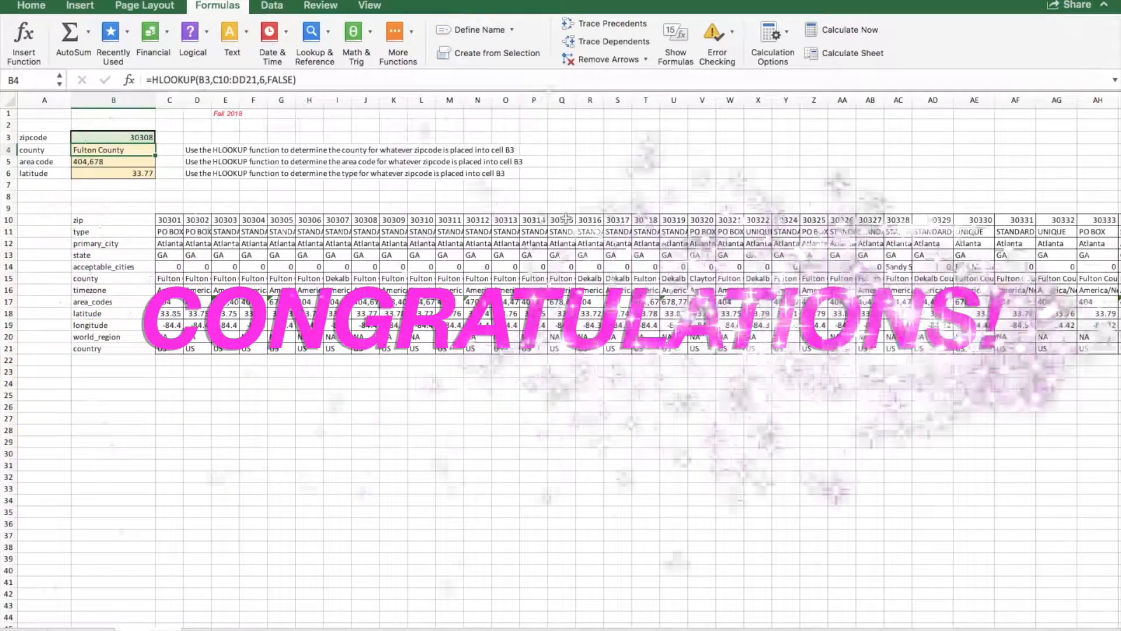